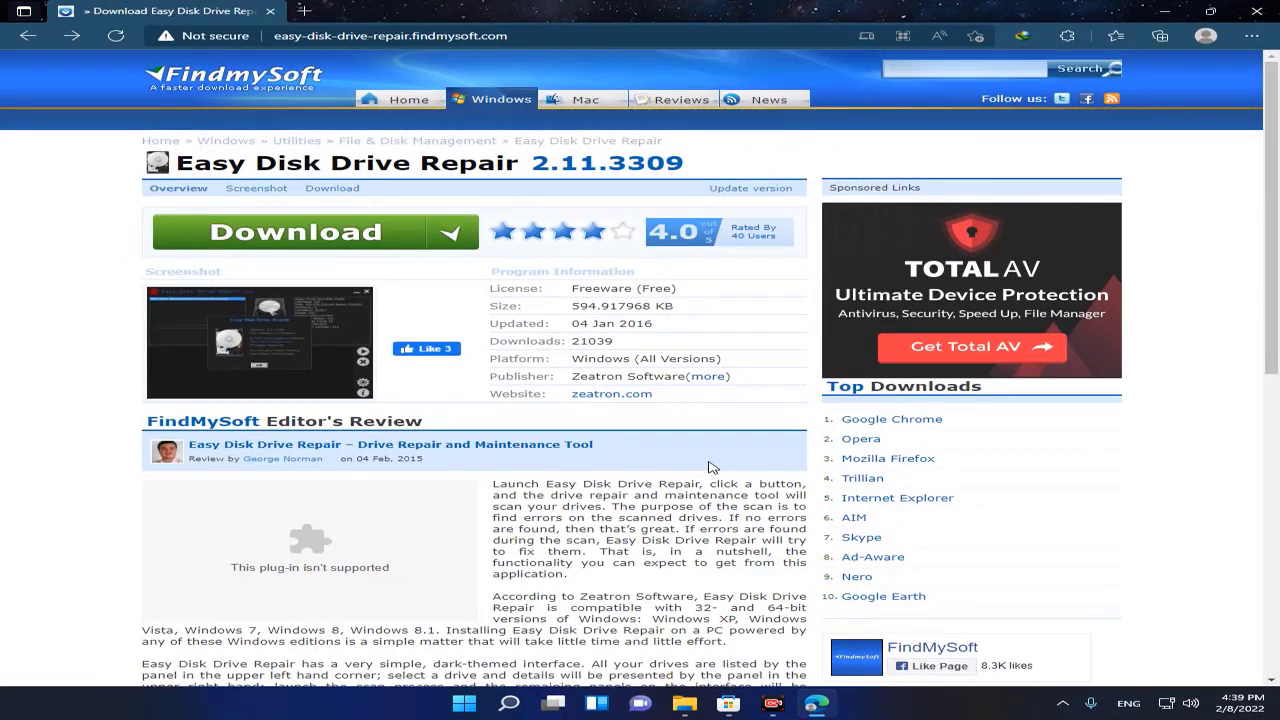
- Request the free download of Easy Disk Drive Repair 2.11.3309 from its FindMySoft page
left_click(336, 240)
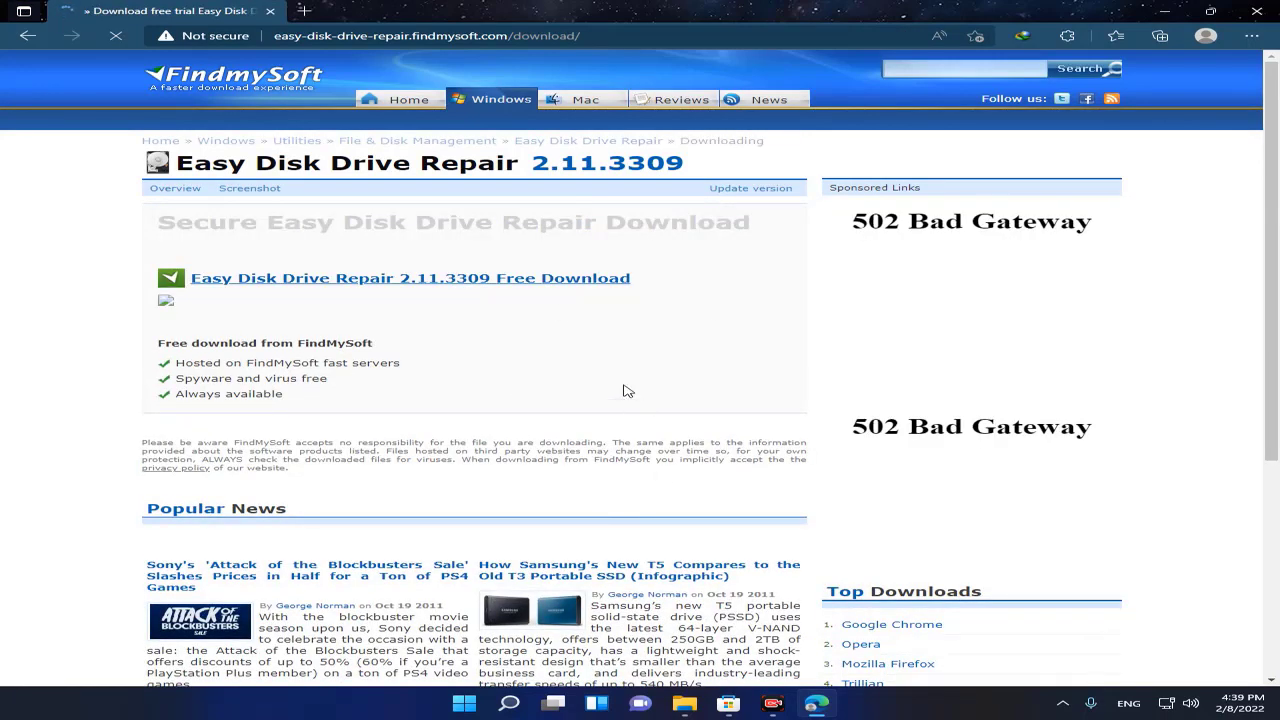
left_click(433, 286)
left_click(466, 670)
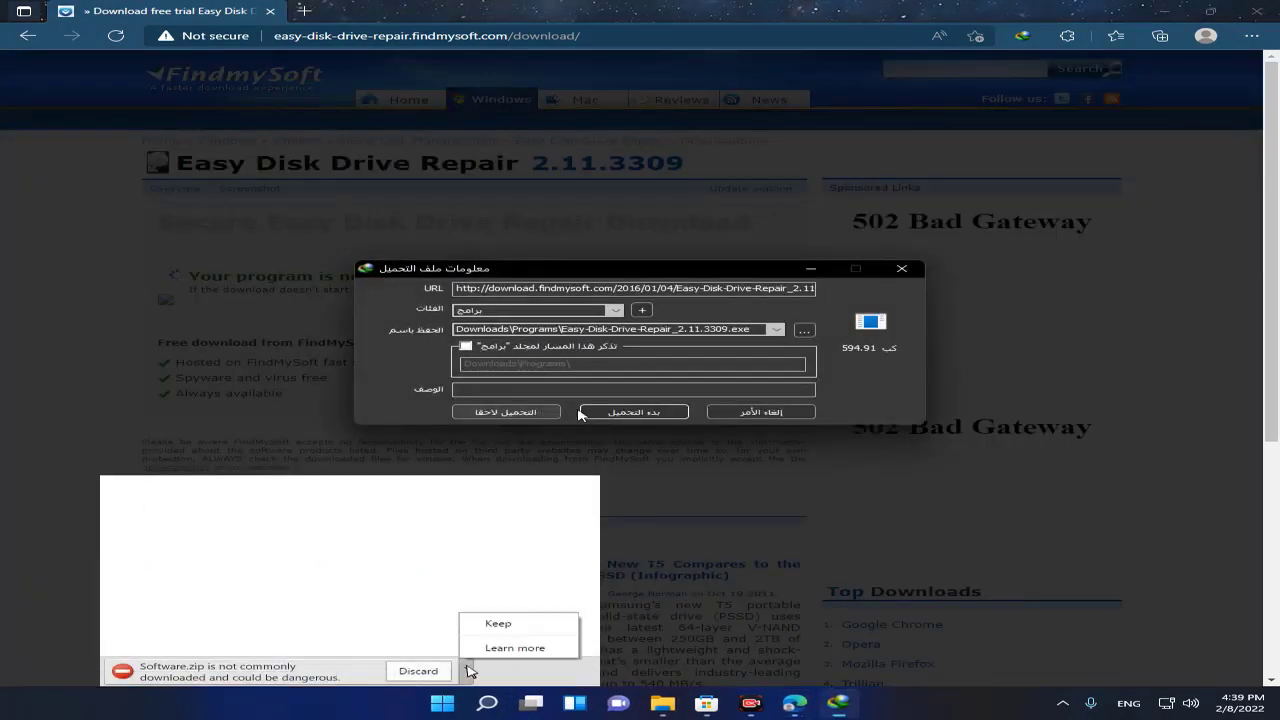
left_click(515, 627)
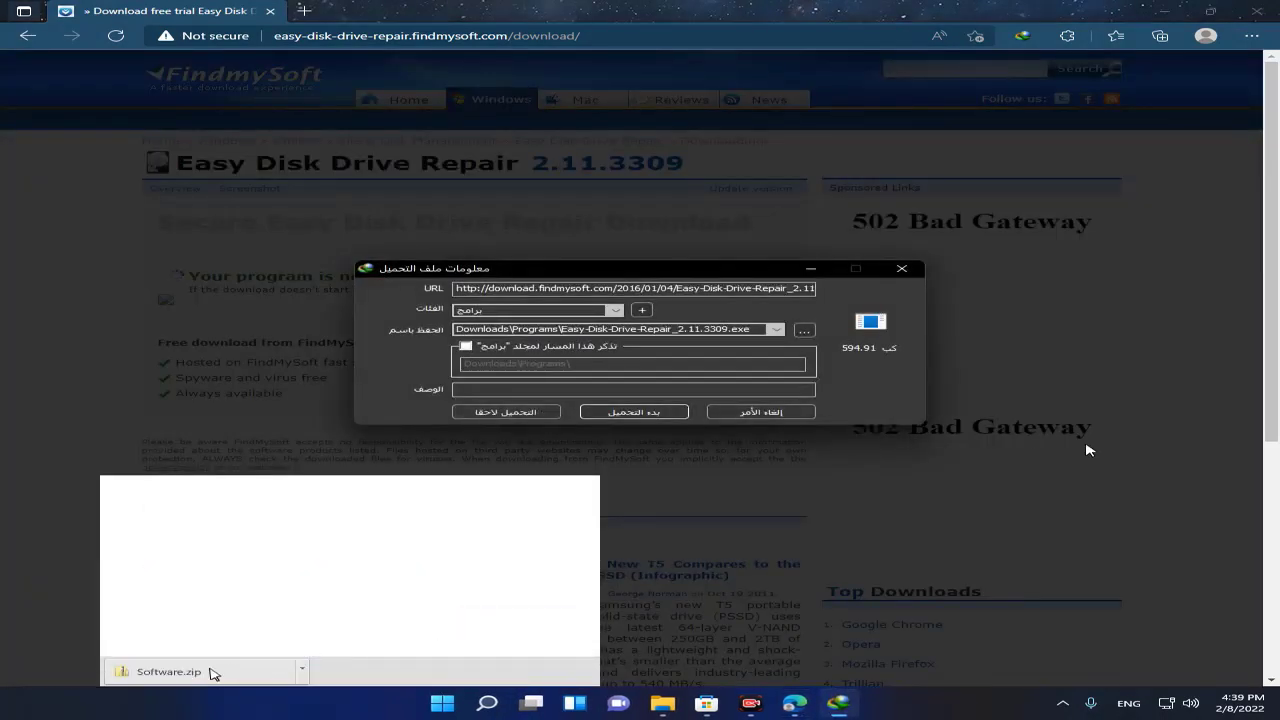
left_click(452, 660)
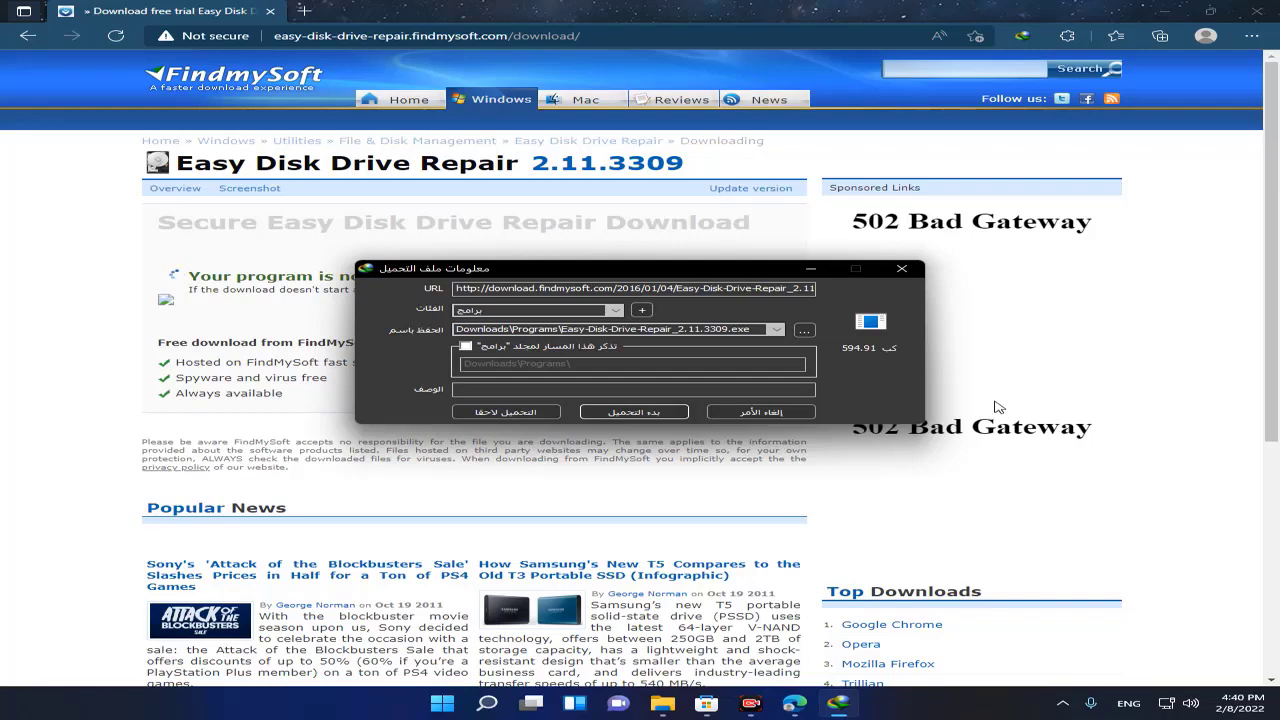
- Download Easy-Disk-Drive-Repair_2.11.3309 to the Desktop folder, then dismiss the completion dialog and close the browser
left_click(803, 331)
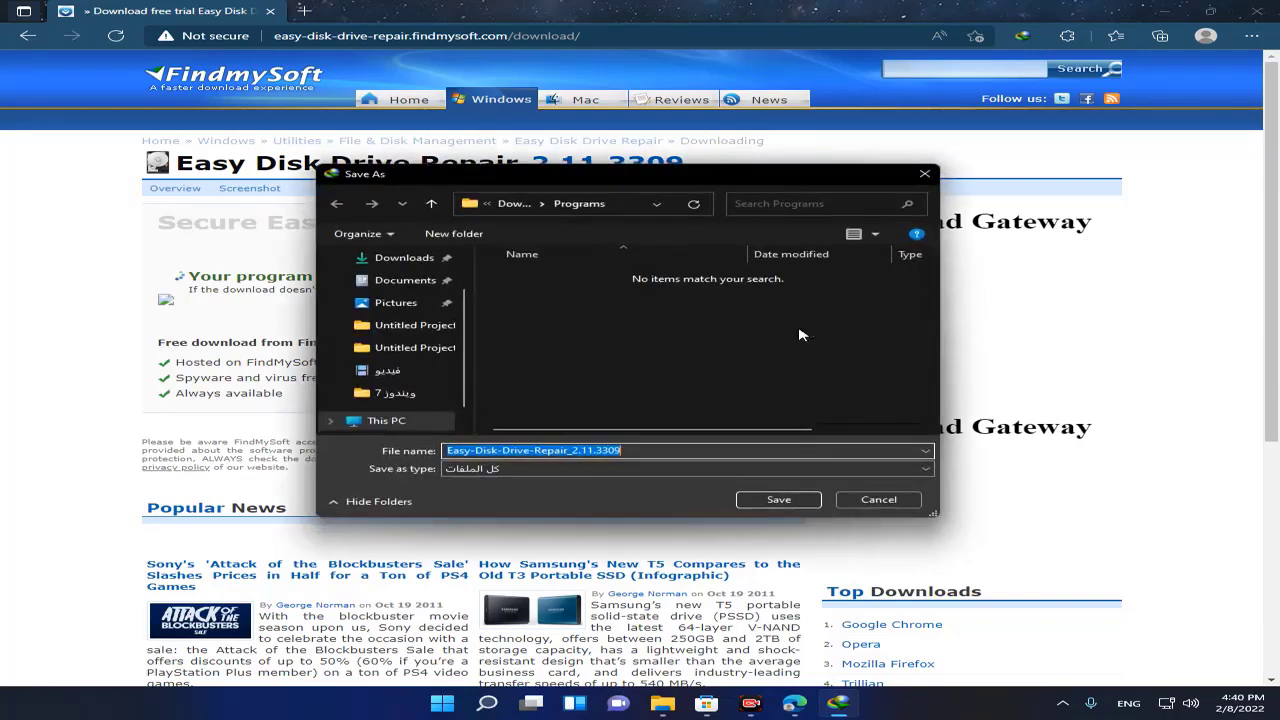
scroll(420, 330, "up", 2)
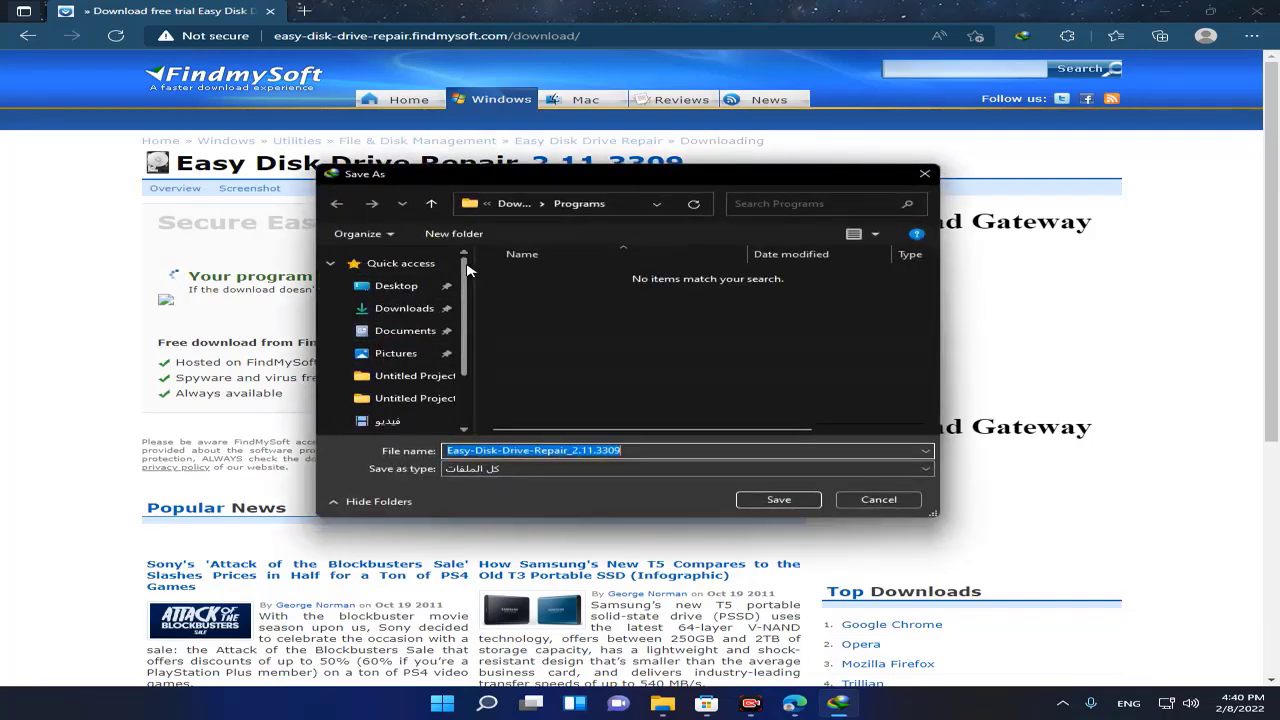
left_click(396, 286)
left_click(790, 510)
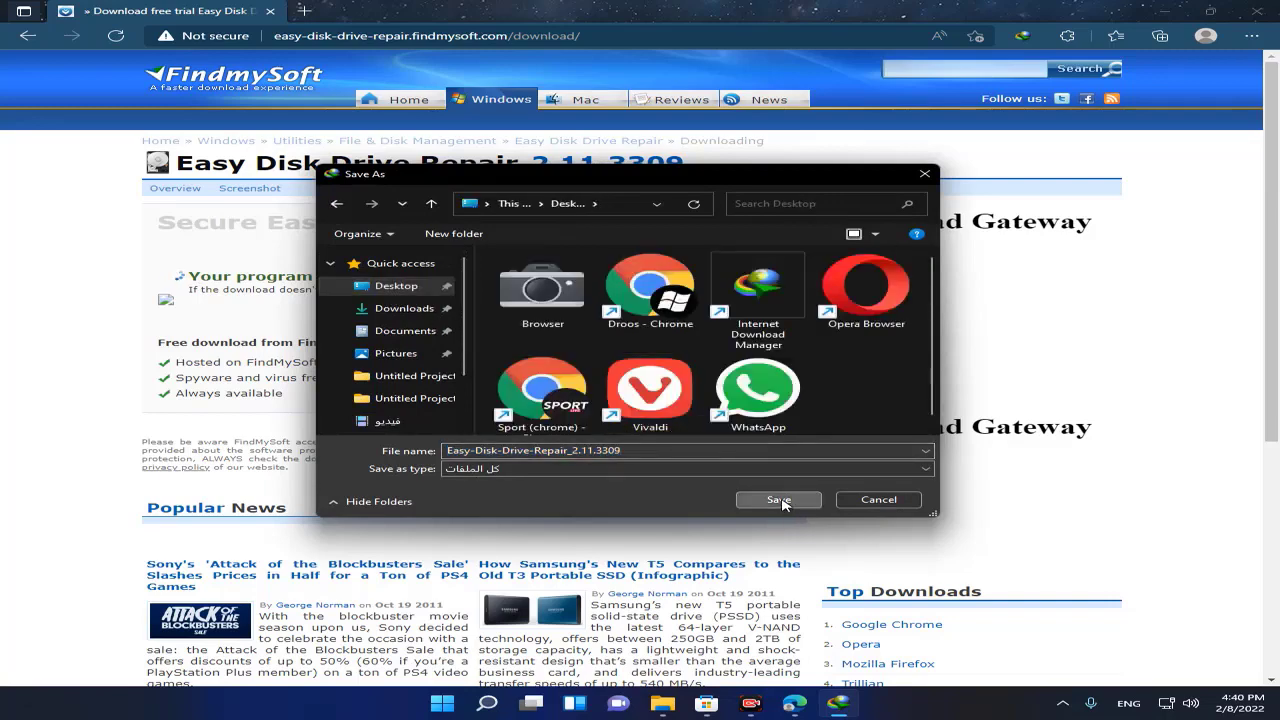
left_click(642, 413)
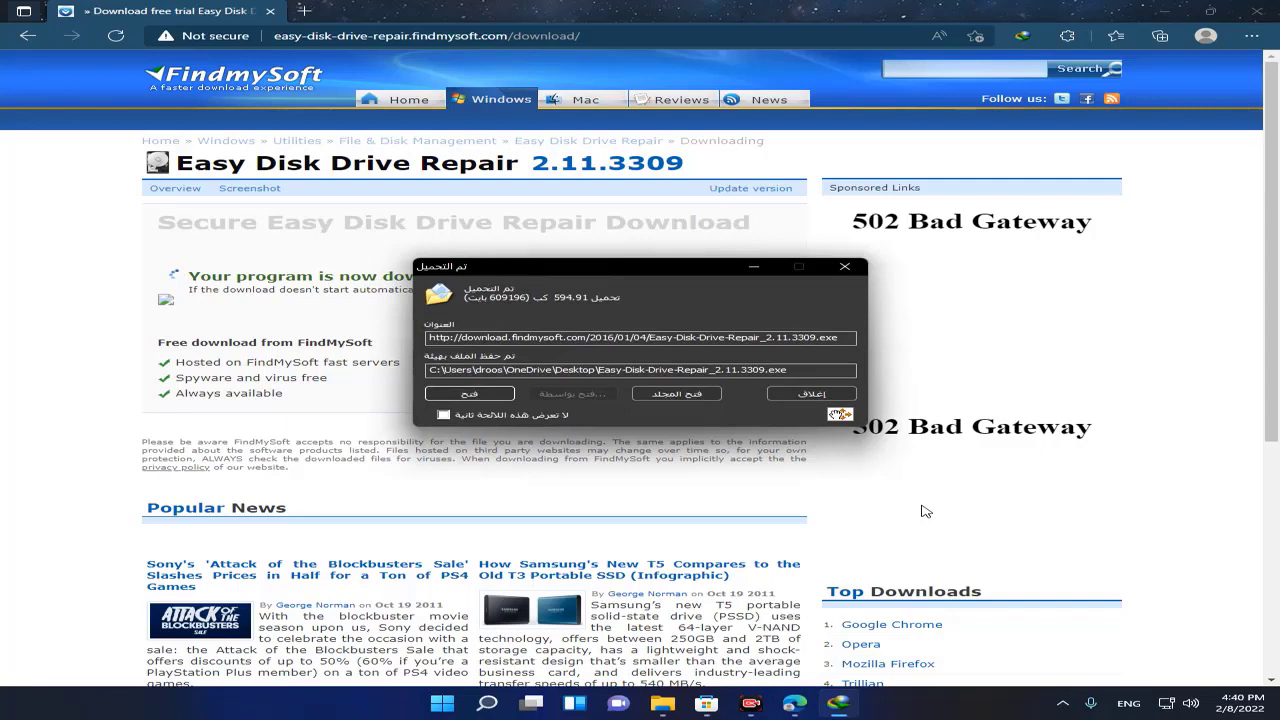
left_click(797, 397)
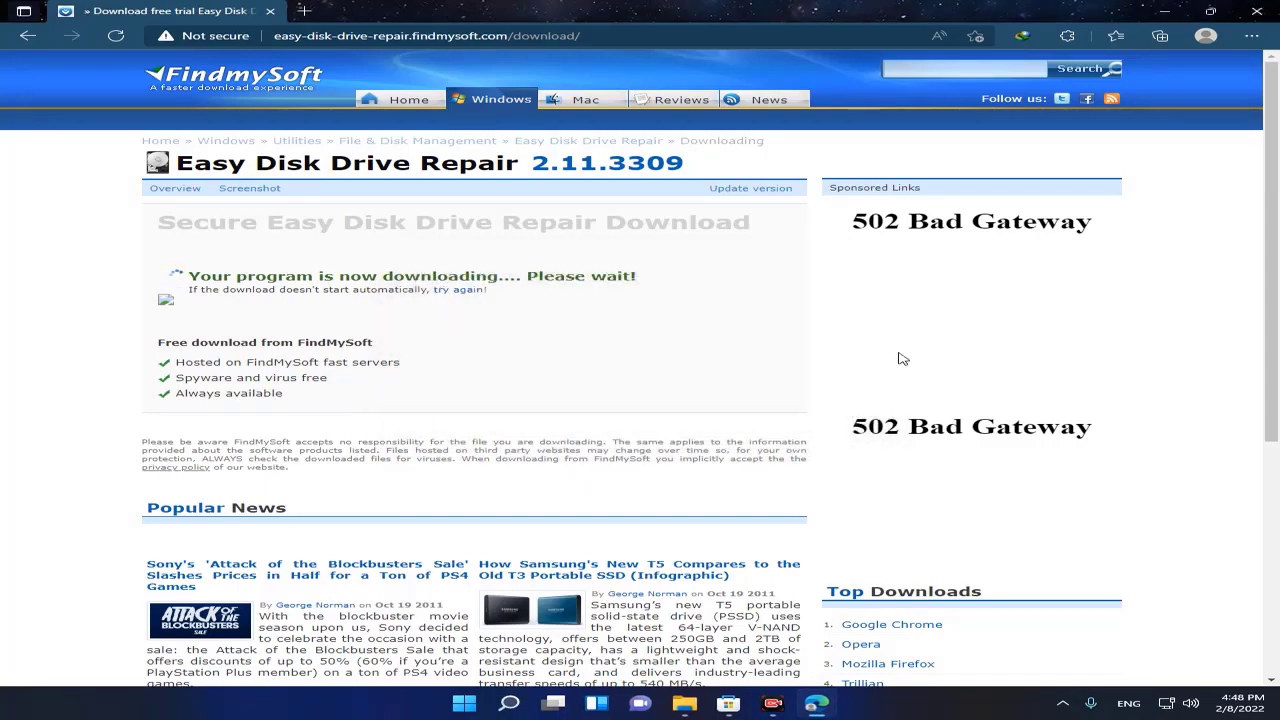
left_click(1262, 10)
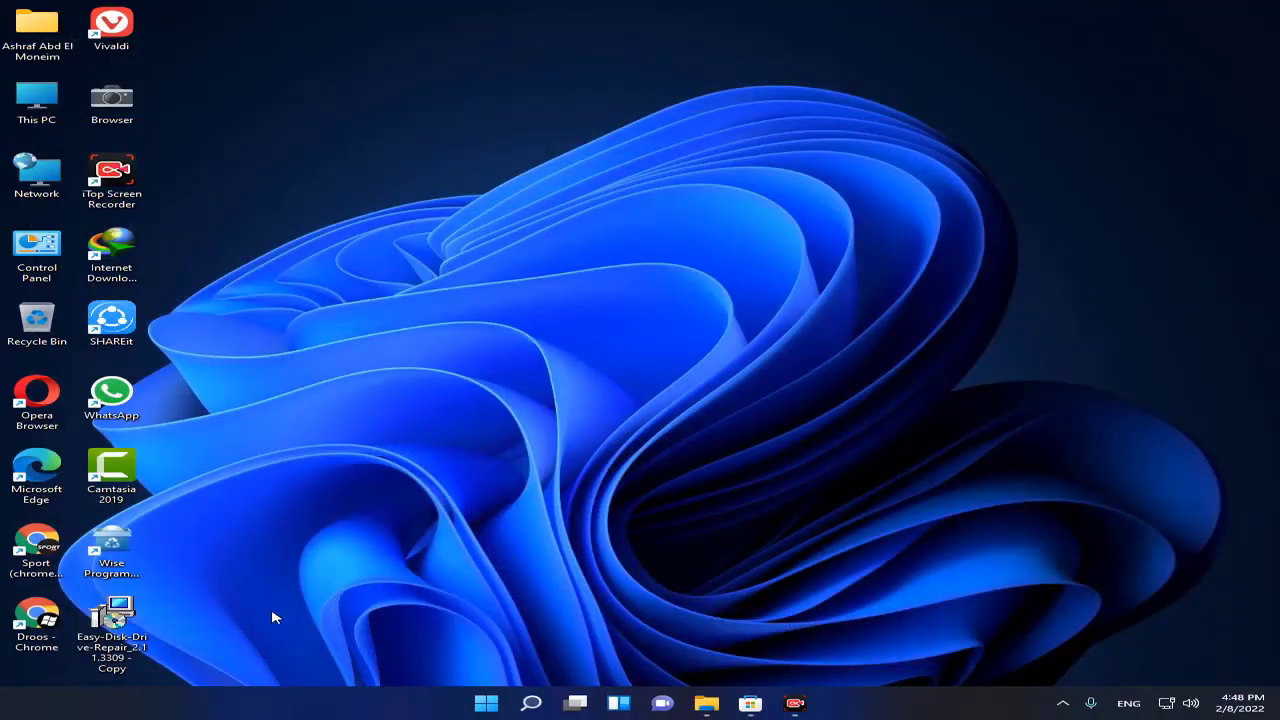
- Move the Easy-Disk-Drive-Repair_2.11.3309 - Copy installer to an empty area of the desktop and run it
left_click_drag(125, 640, 512, 440)
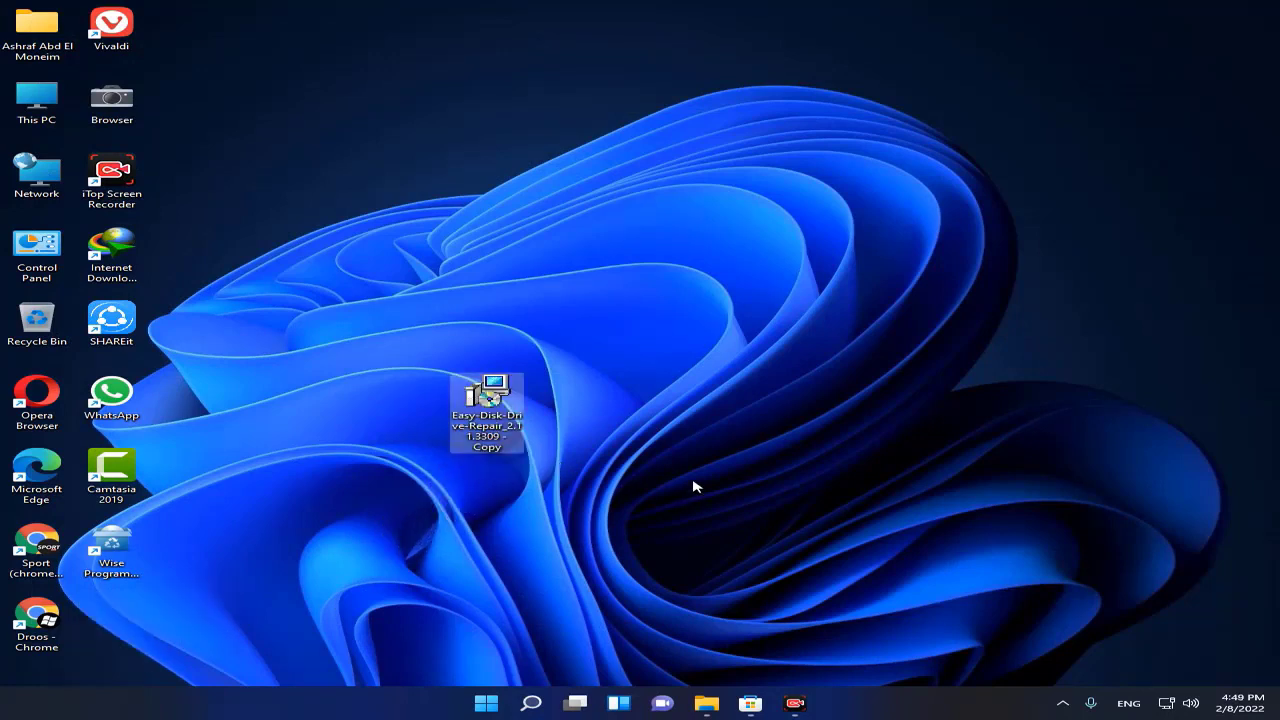
left_click_drag(491, 417, 538, 343)
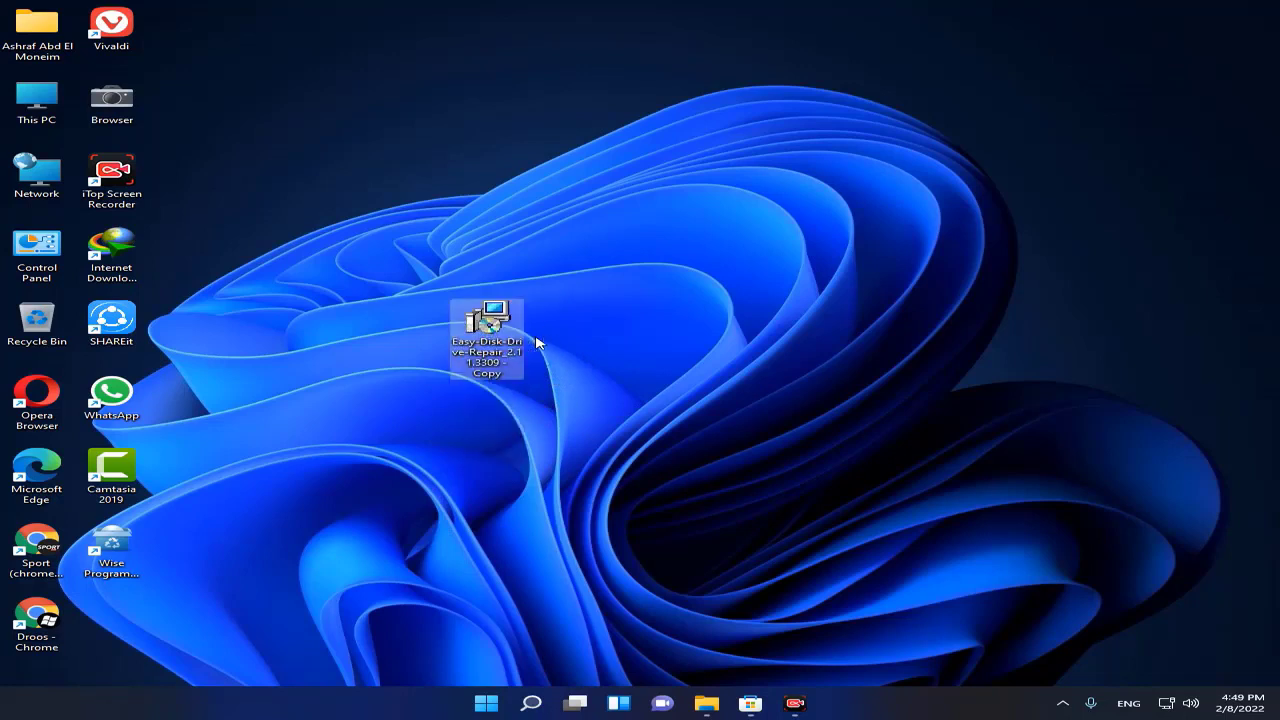
double_click(487, 332)
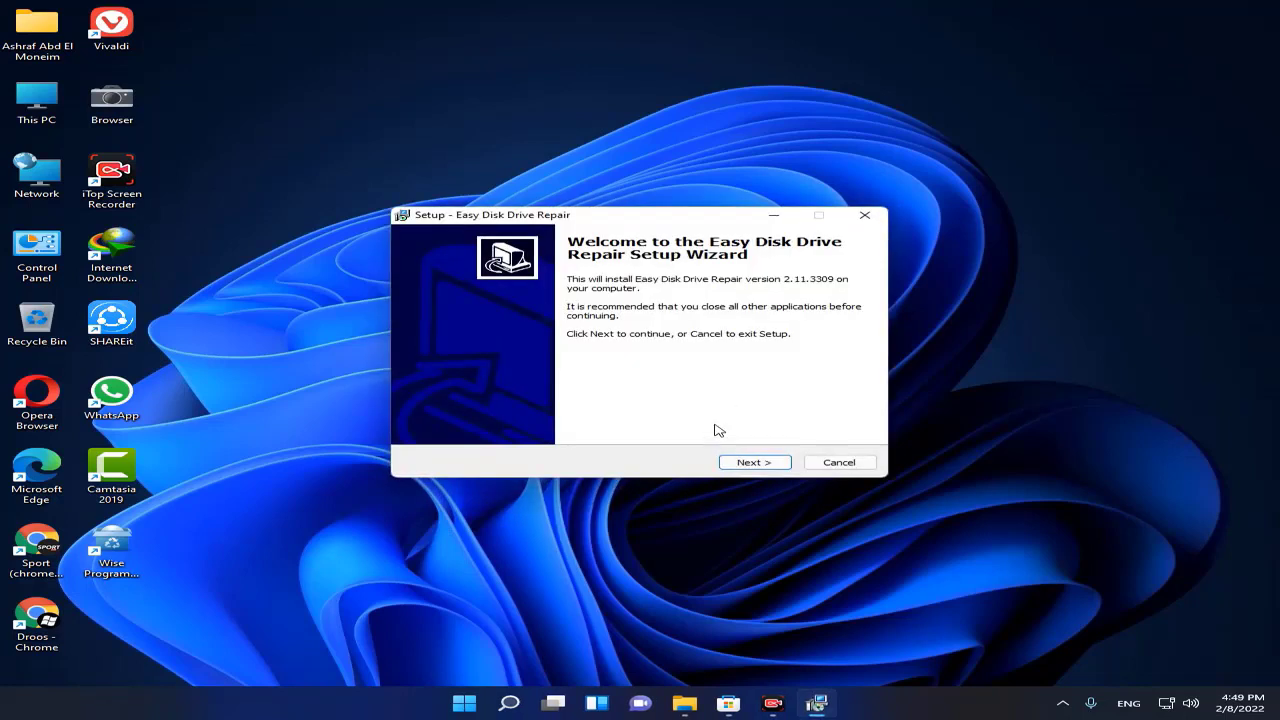
- Install Easy Disk Drive Repair with the license accepted and the default destination and Start Menu folders, launching it on finish
left_click(752, 464)
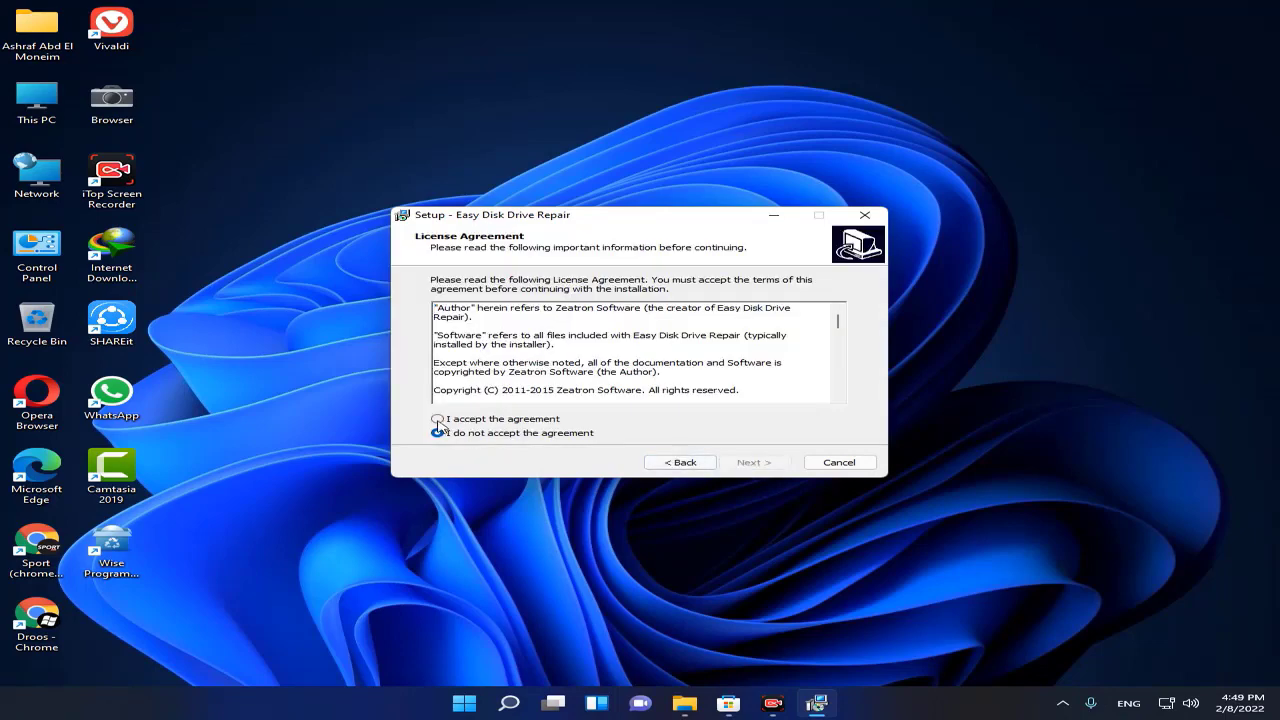
left_click(437, 420)
left_click(754, 463)
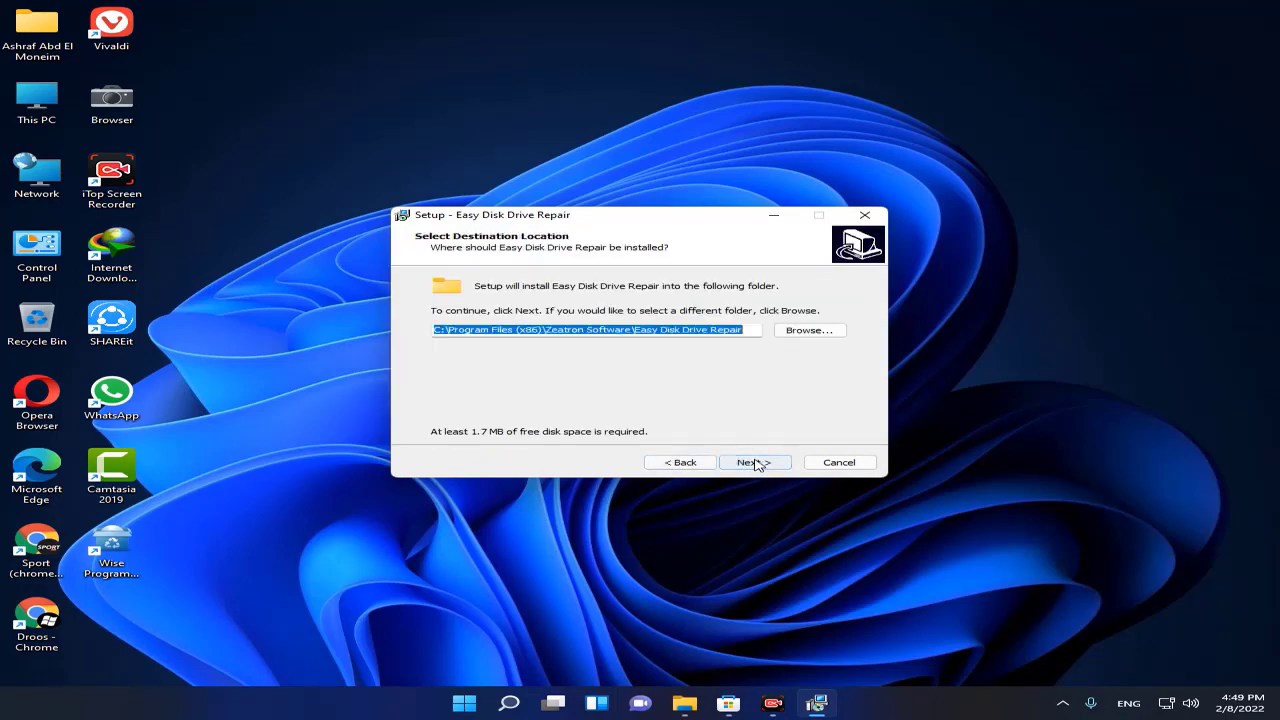
left_click(754, 463)
left_click(712, 410)
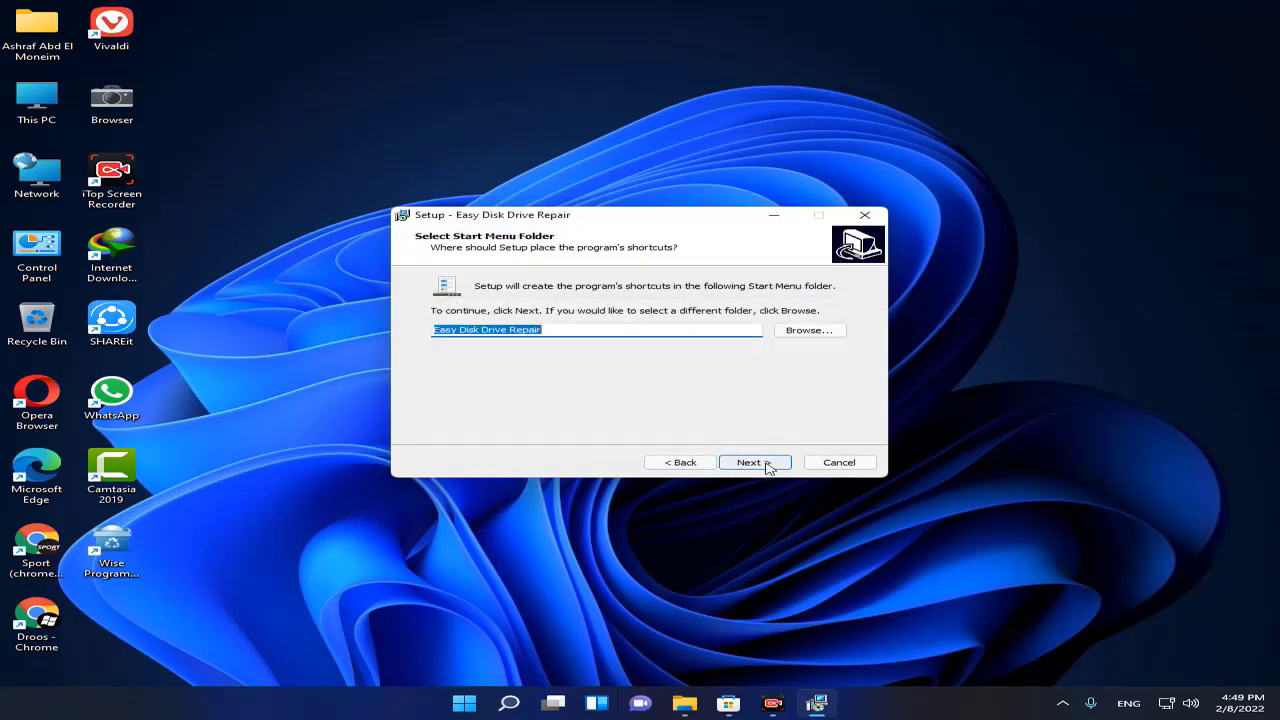
left_click(770, 466)
left_click(767, 465)
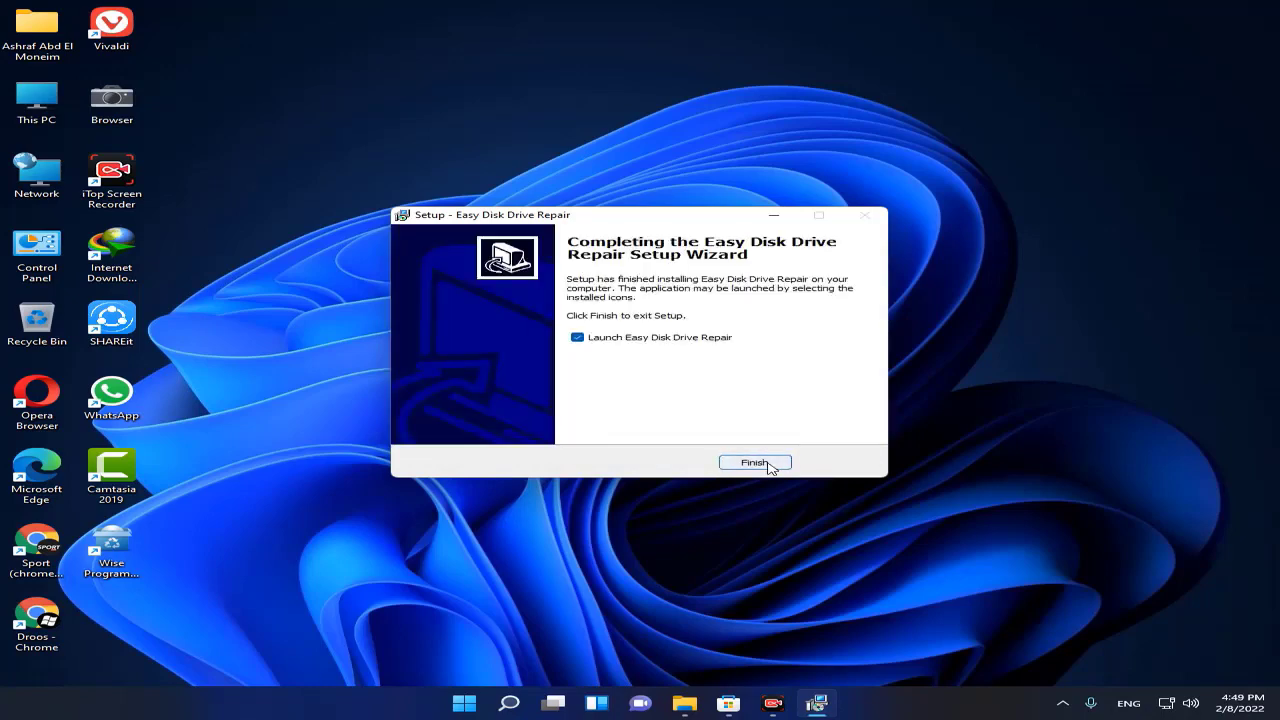
left_click(755, 463)
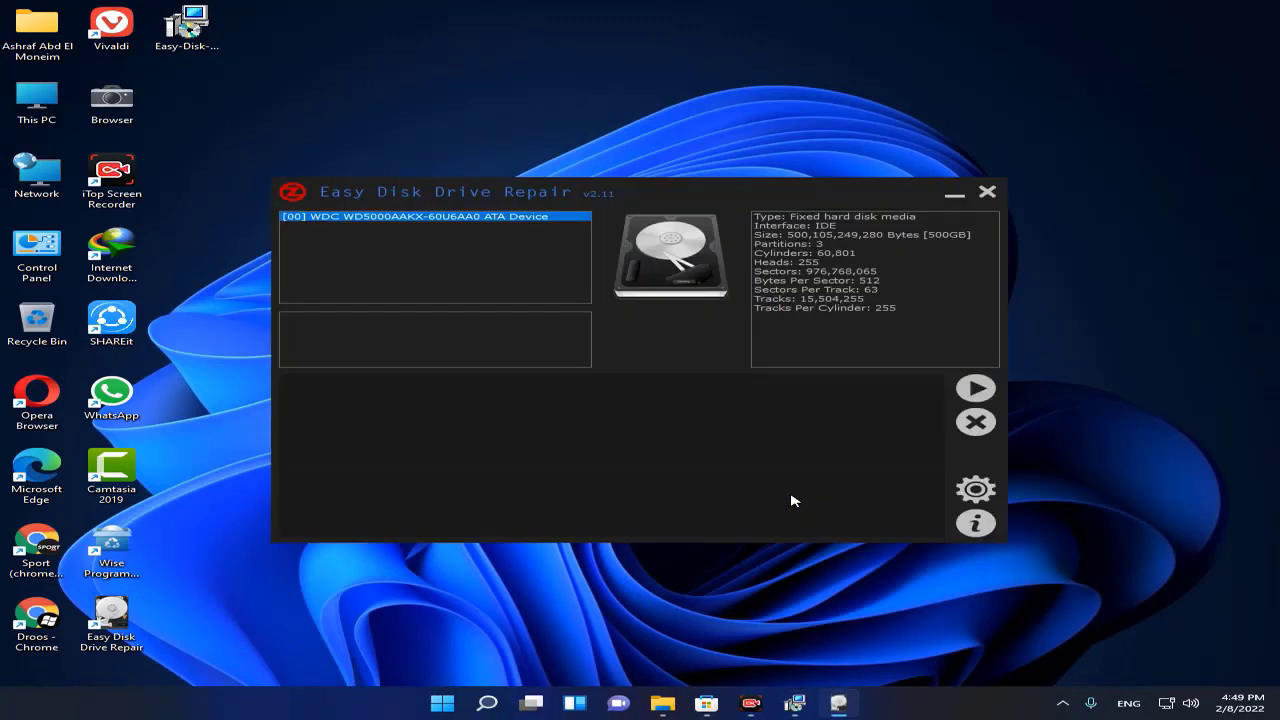
- Scan the WDC WD5000AAKX-60U6AA0 ATA drive for errors, dismiss the scan summary and close the program
left_click_drag(112, 630, 142, 626)
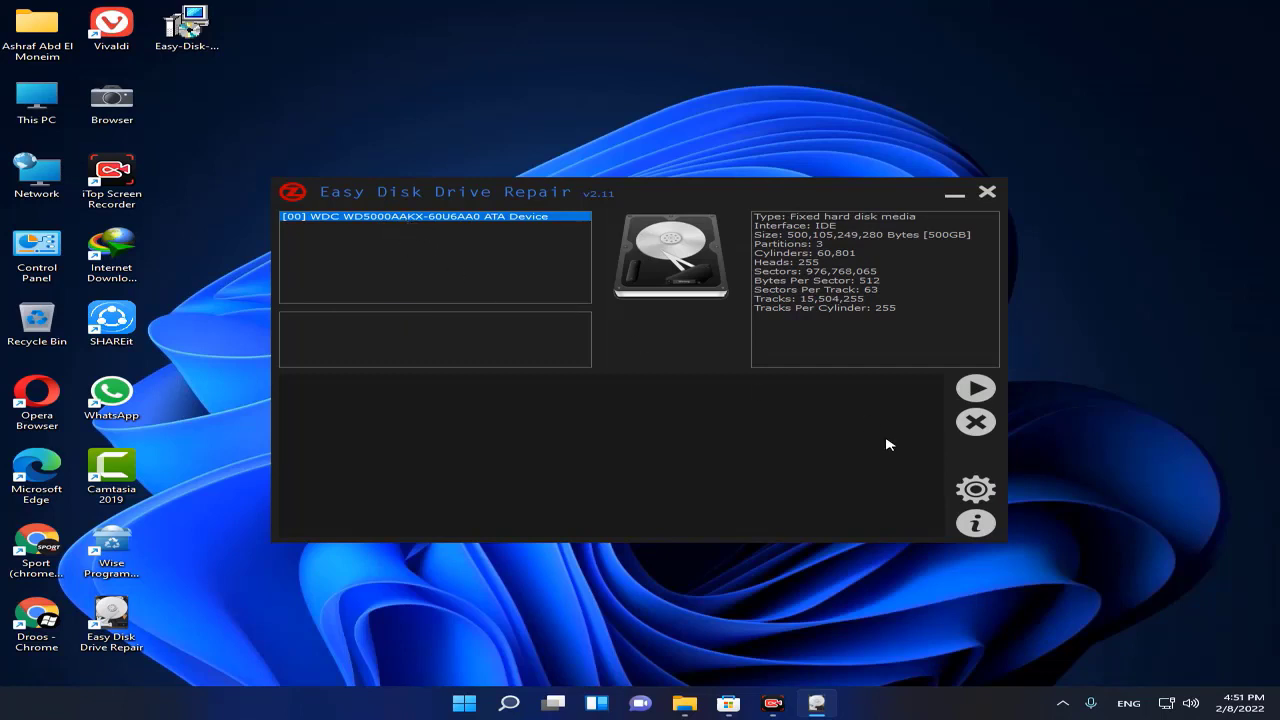
left_click(975, 389)
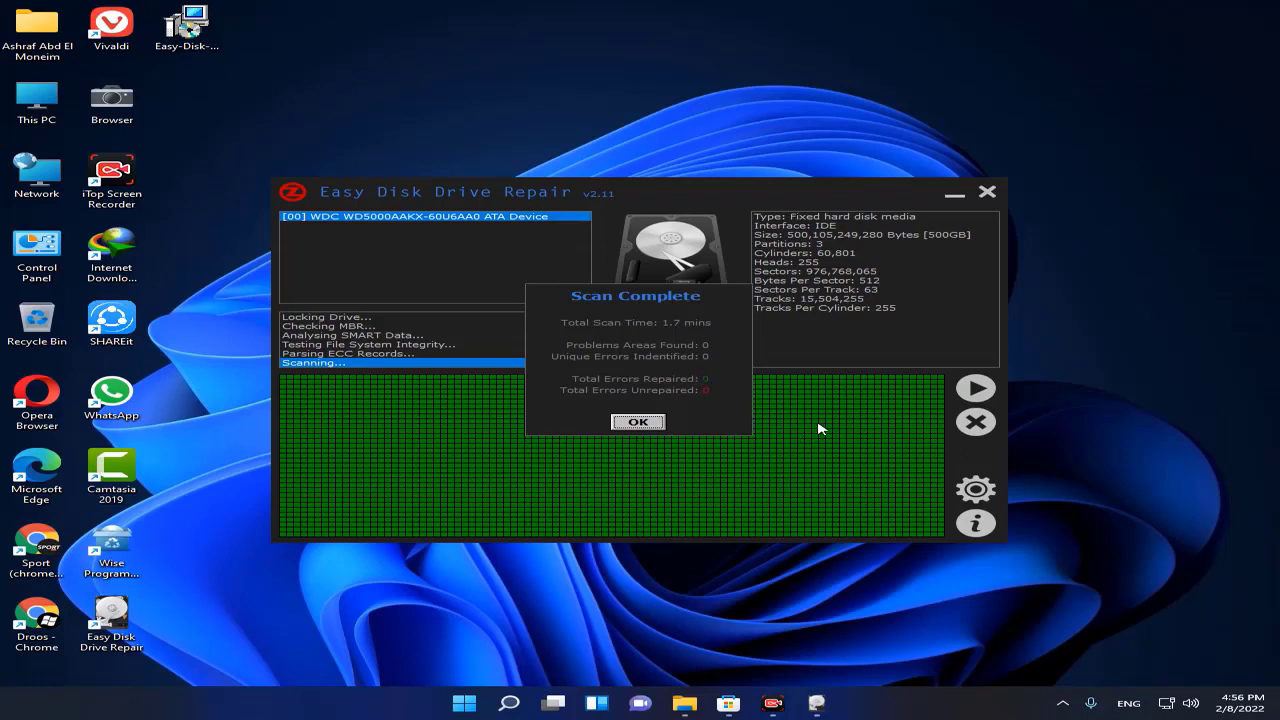
left_click(652, 425)
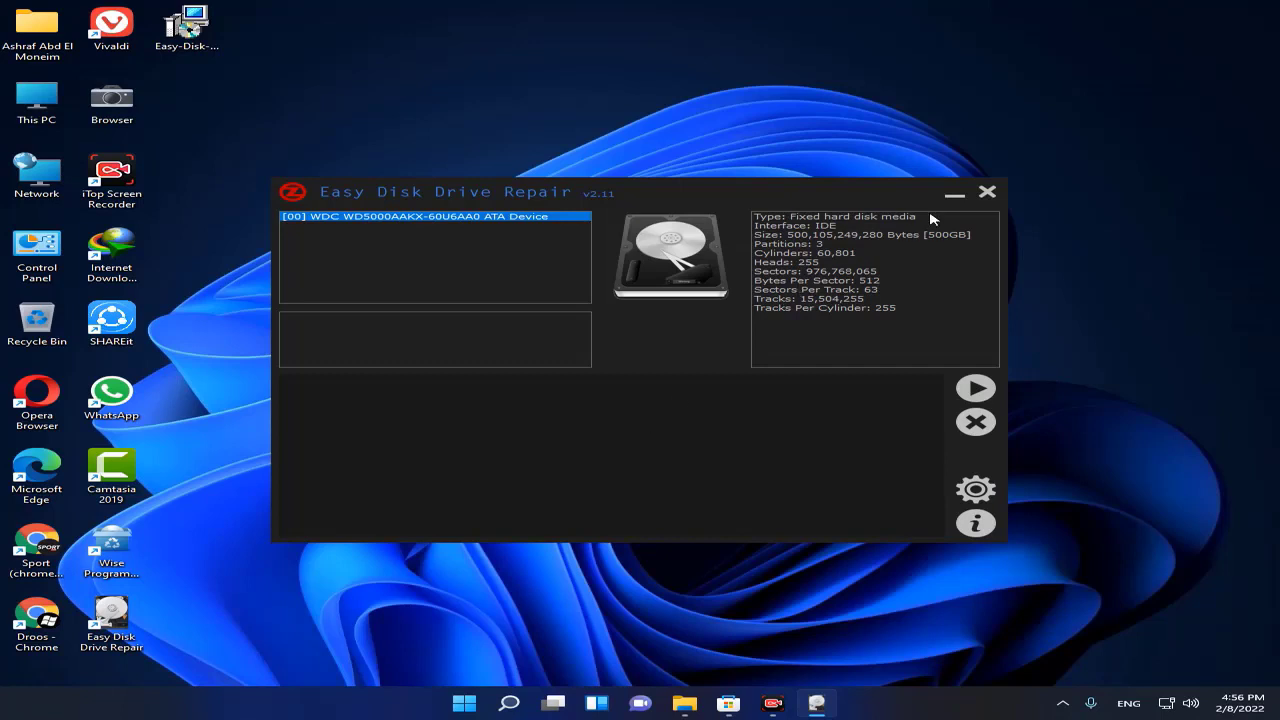
left_click(987, 191)
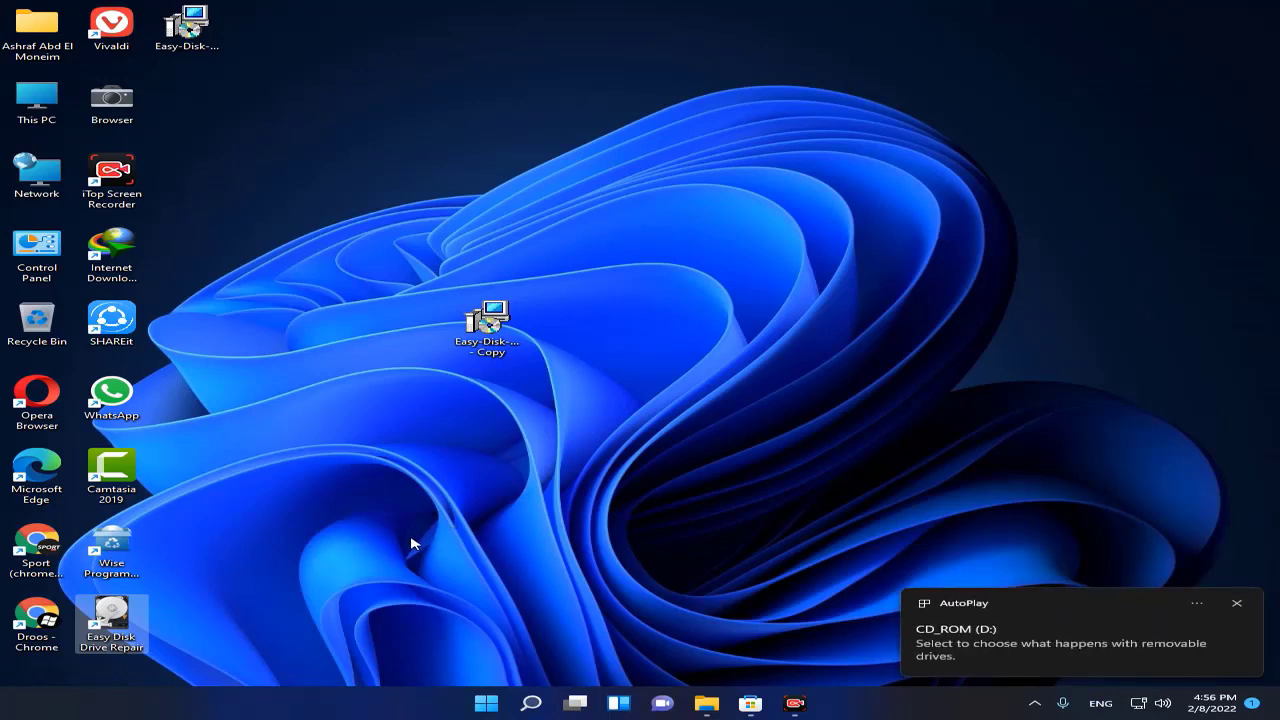
- Reopen Easy Disk Drive Repair, scan the General USB Flash Disk USB Device and close the program
double_click(120, 625)
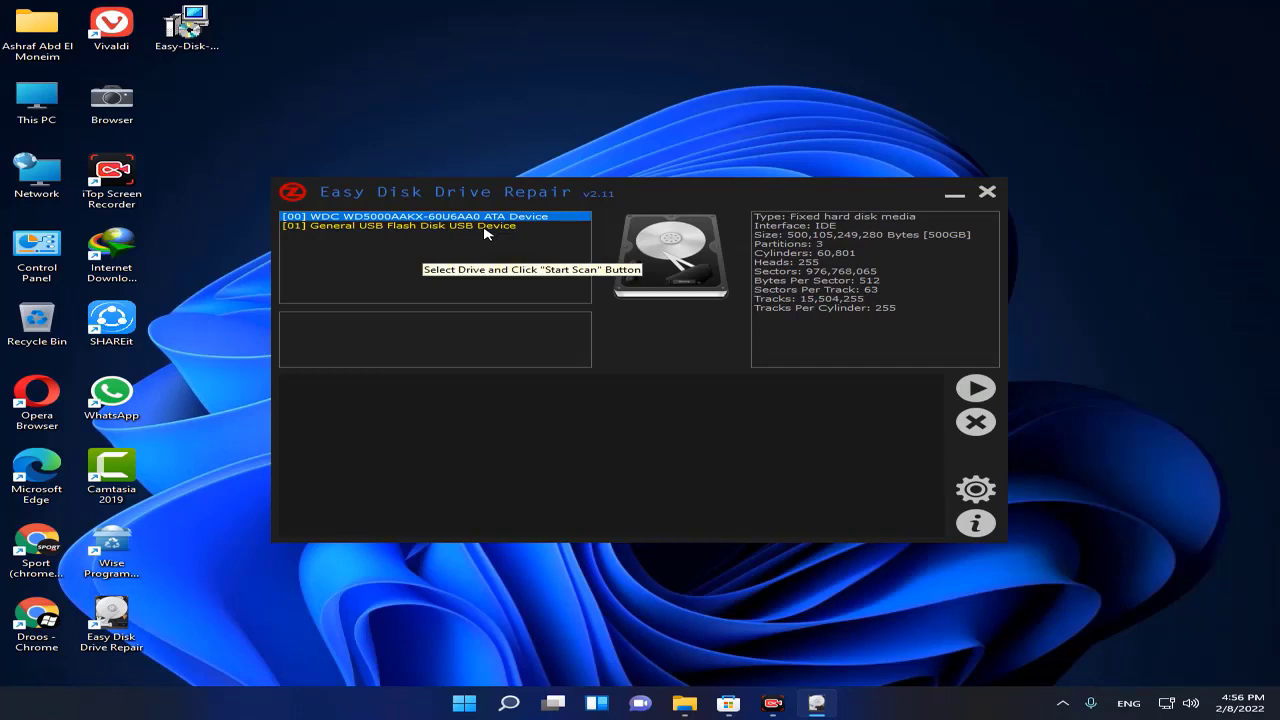
left_click(486, 228)
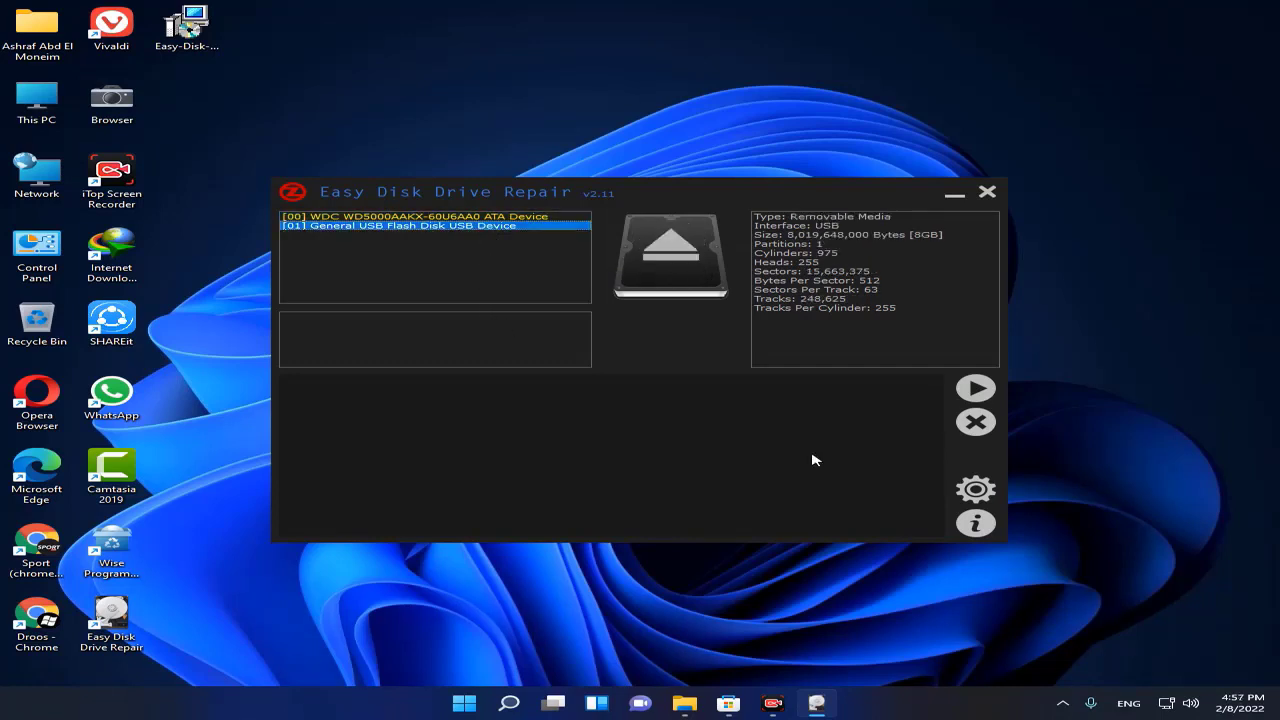
left_click(976, 388)
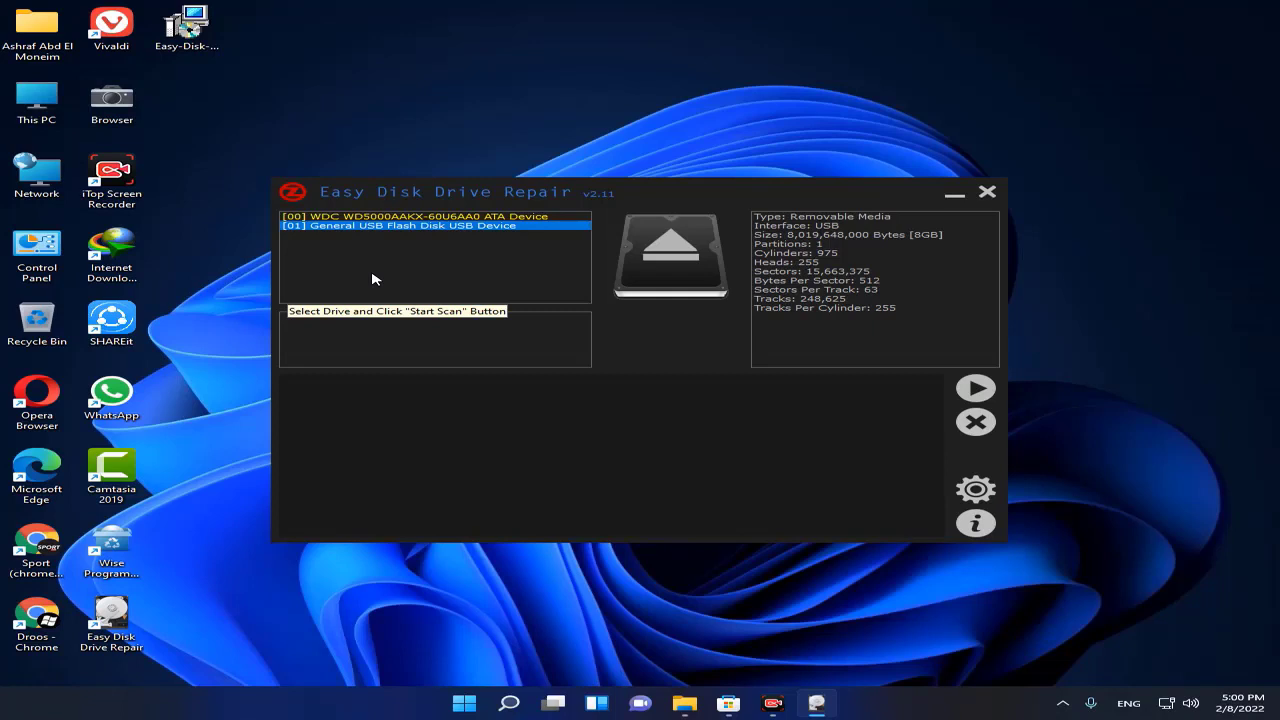
left_click(987, 192)
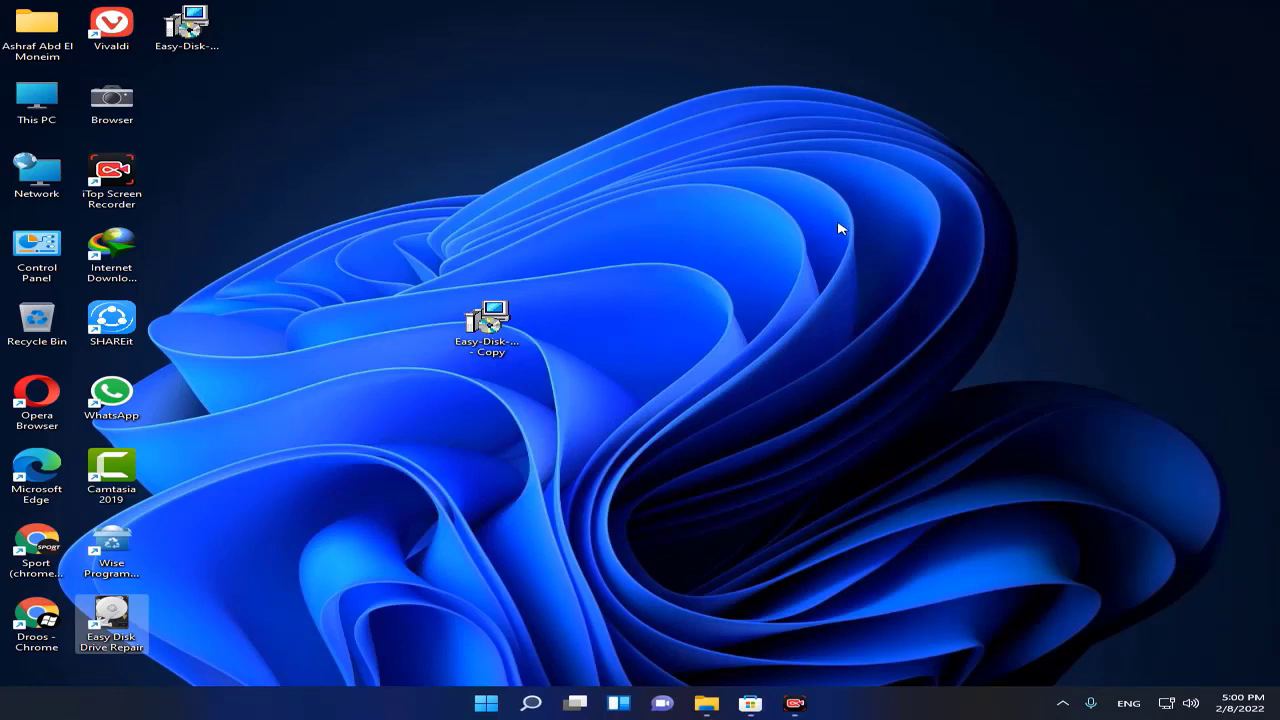